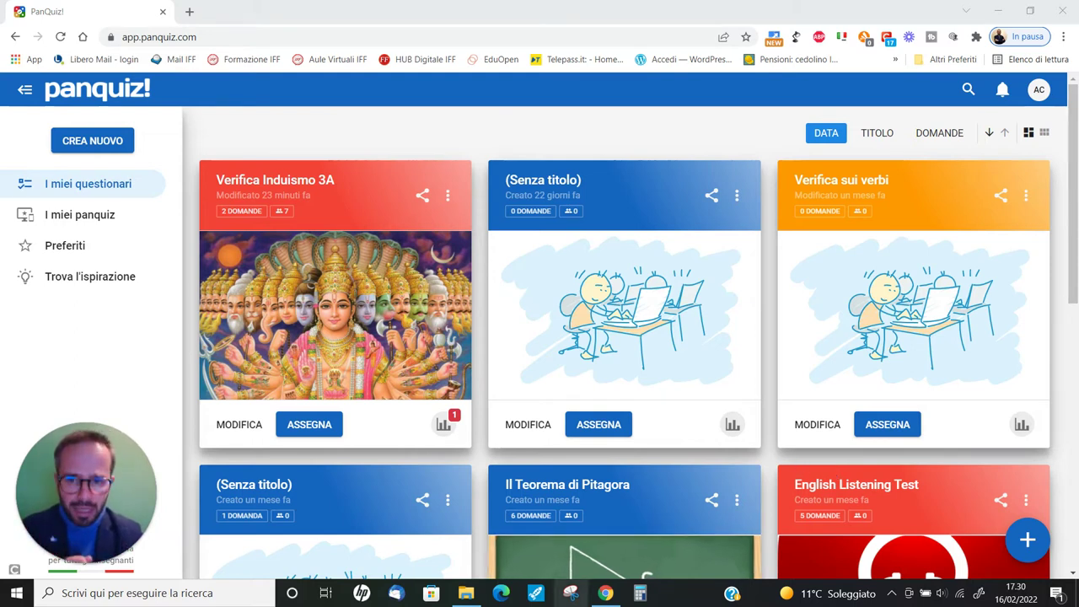
Open the Verifica Induismo 3A questionnaire for editing and bring up the Opzioni section of its settings
{"action": "left_click", "coordinate": [242, 433]}
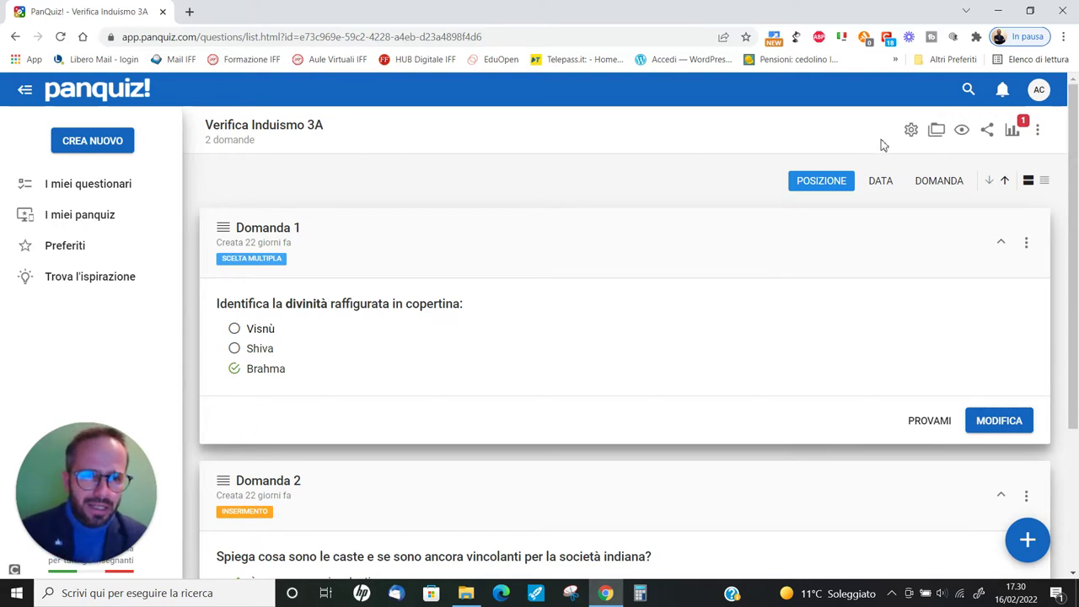
{"action": "left_click", "coordinate": [910, 132]}
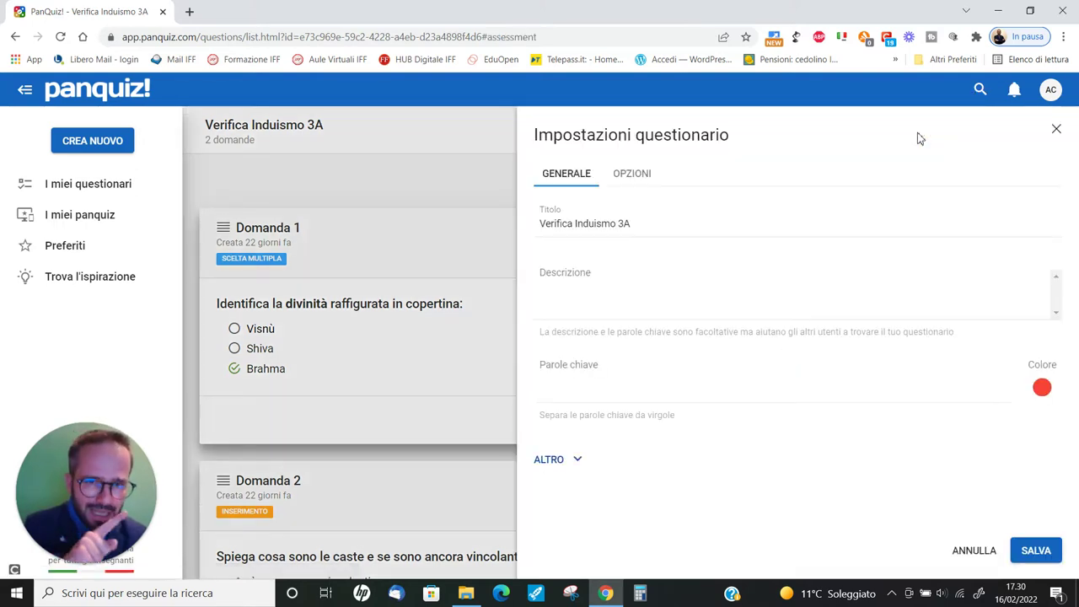
{"action": "left_click", "coordinate": [645, 173]}
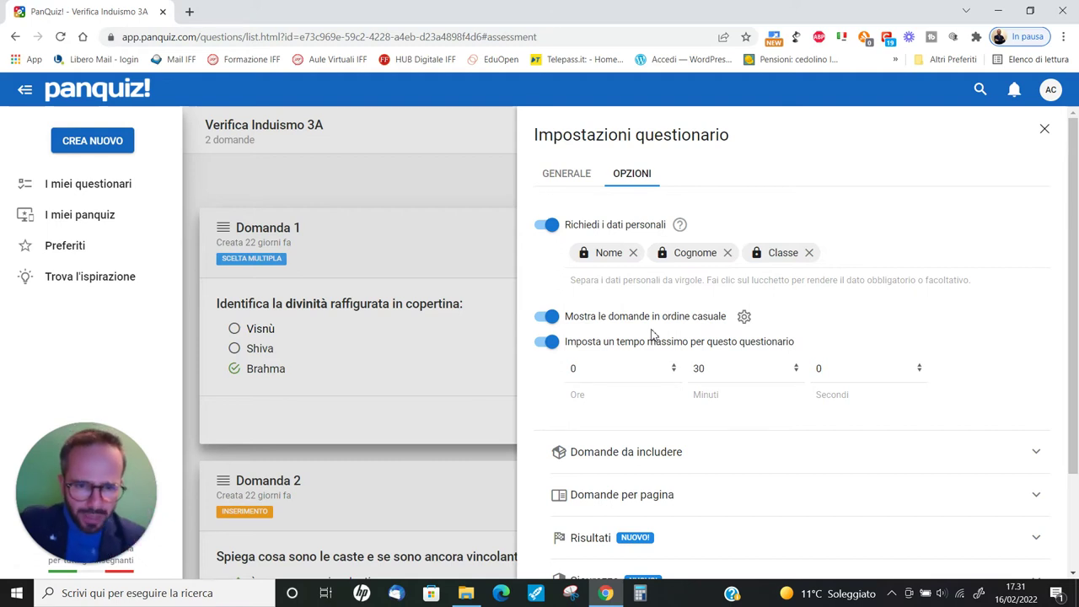
Review the Risultati options and the confirmation message shown to students, accepting the existing message text
{"action": "scroll", "coordinate": [573, 452], "scroll_direction": "down", "scroll_amount": 2}
{"action": "left_click", "coordinate": [590, 414]}
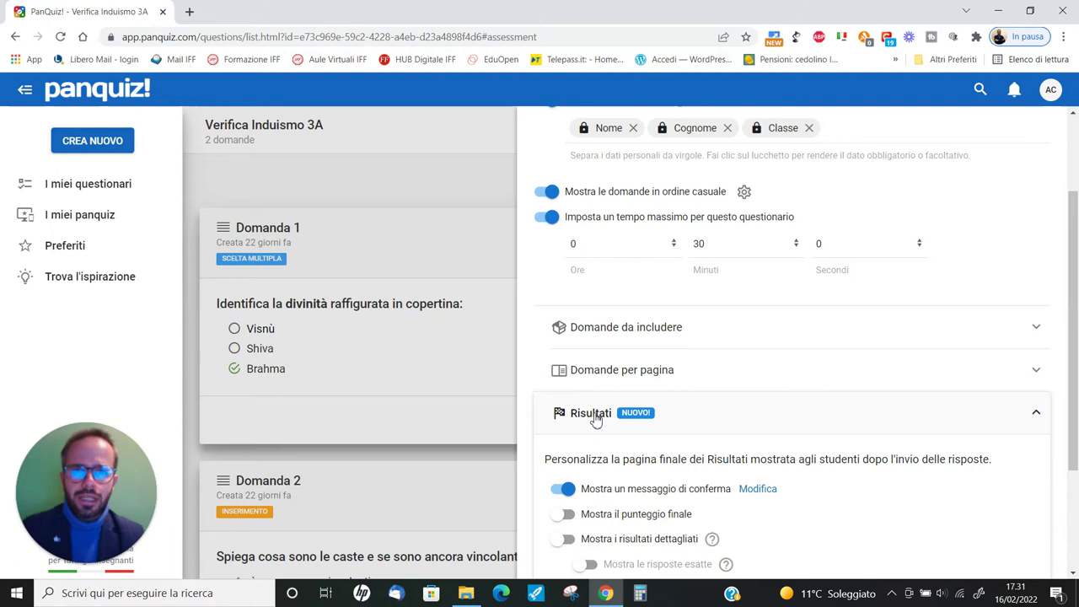
{"action": "scroll", "coordinate": [595, 419], "scroll_direction": "down", "scroll_amount": 1}
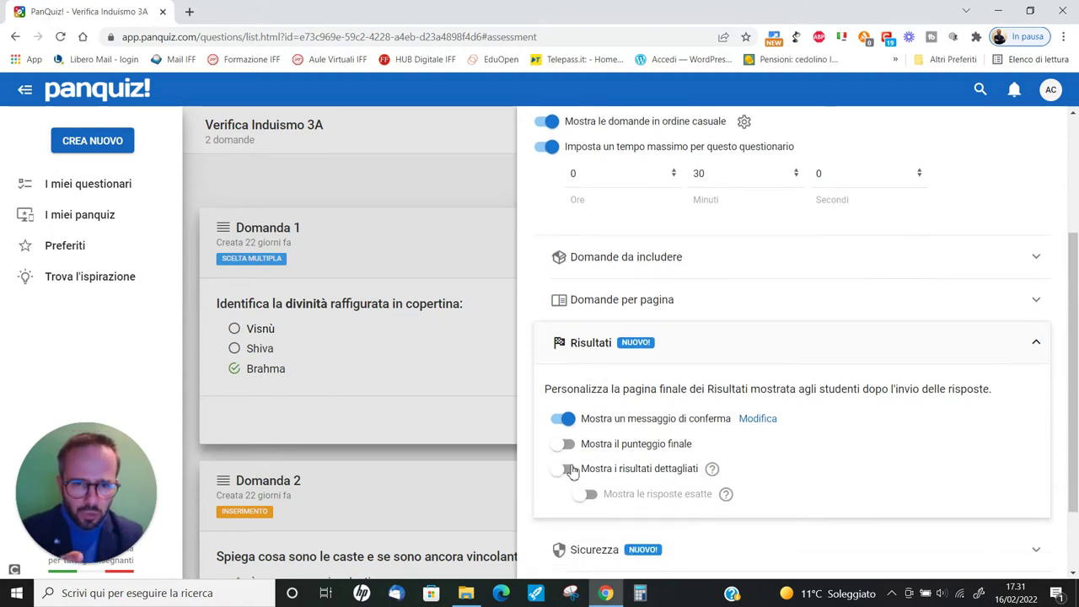
{"action": "left_click", "coordinate": [756, 428]}
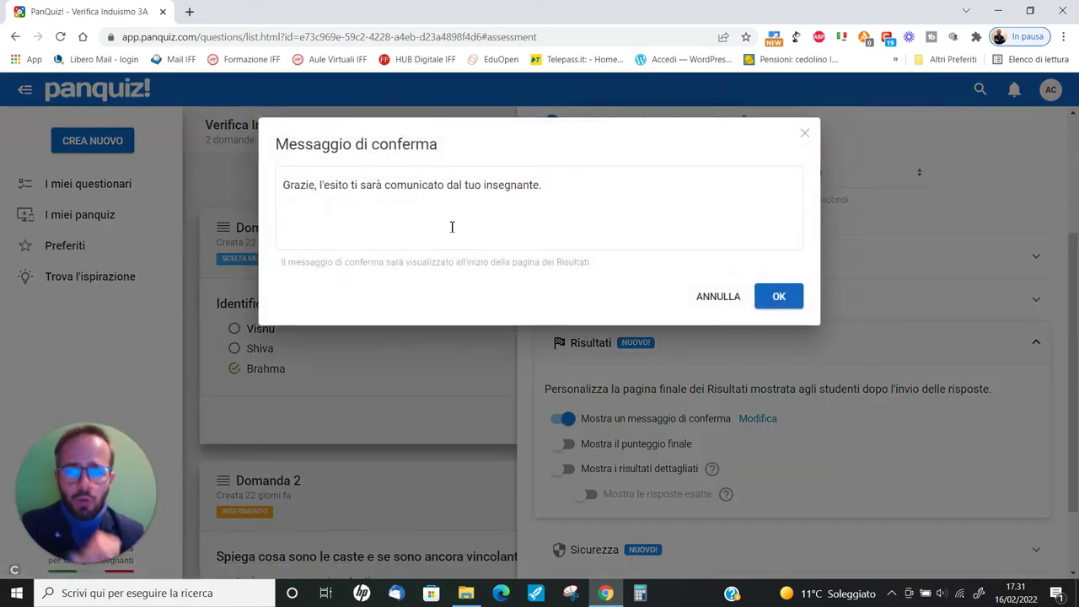
{"action": "left_click", "coordinate": [451, 227]}
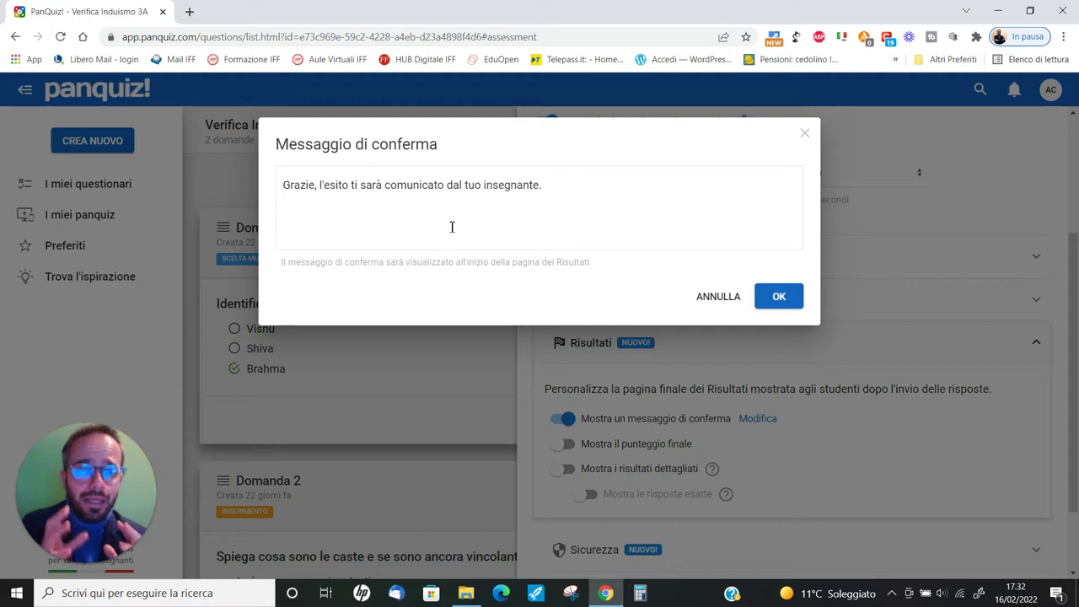
{"action": "left_click", "coordinate": [784, 296]}
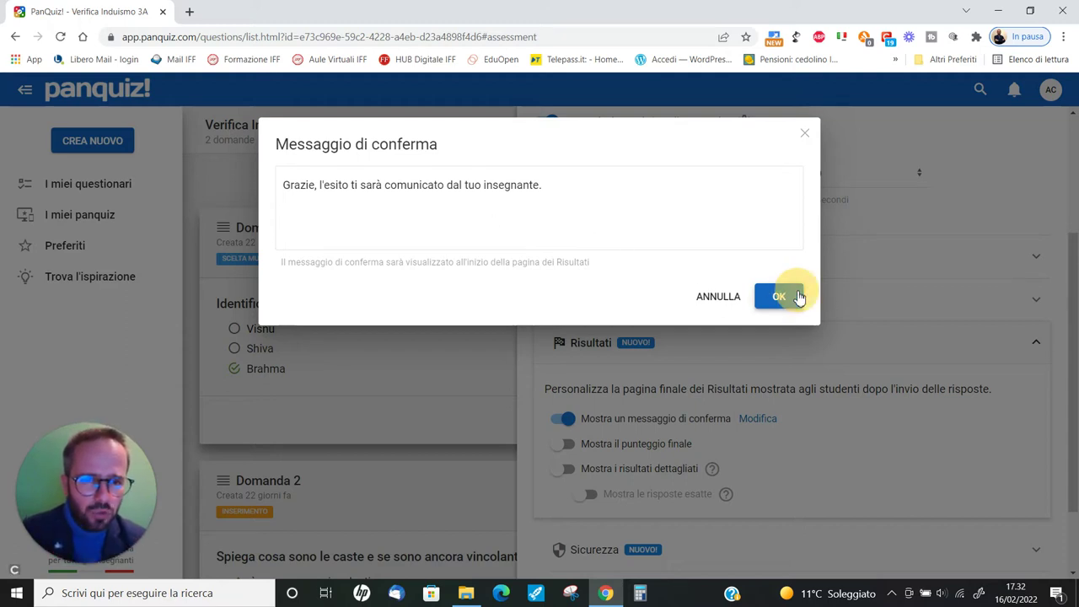
Review the Sicurezza options, reveal the questionnaire's required password, and save the questionnaire settings
{"action": "scroll", "coordinate": [759, 286], "scroll_direction": "down", "scroll_amount": 1}
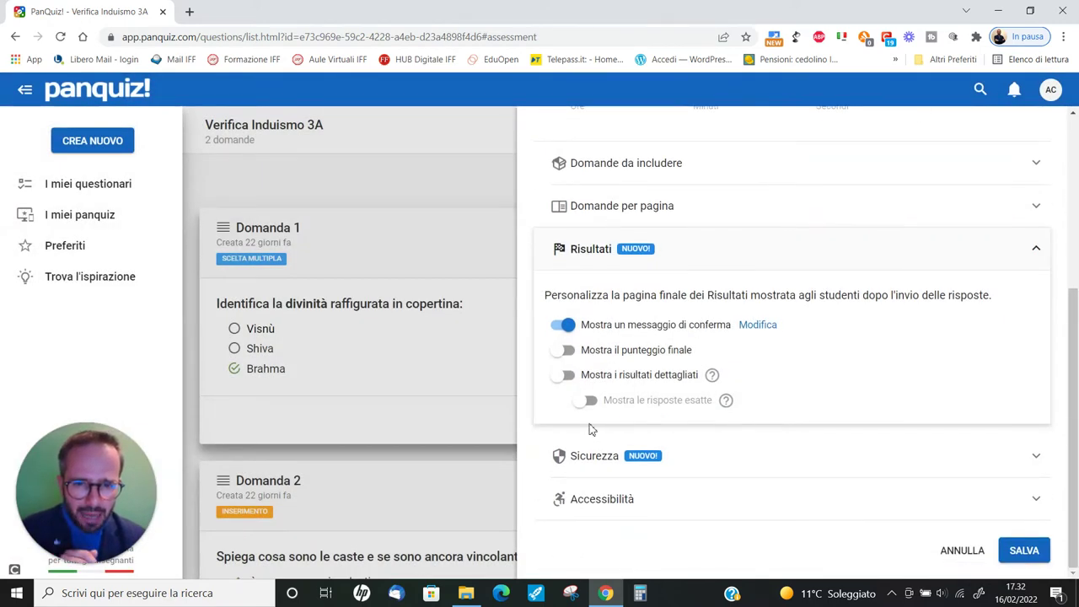
{"action": "left_click", "coordinate": [573, 455]}
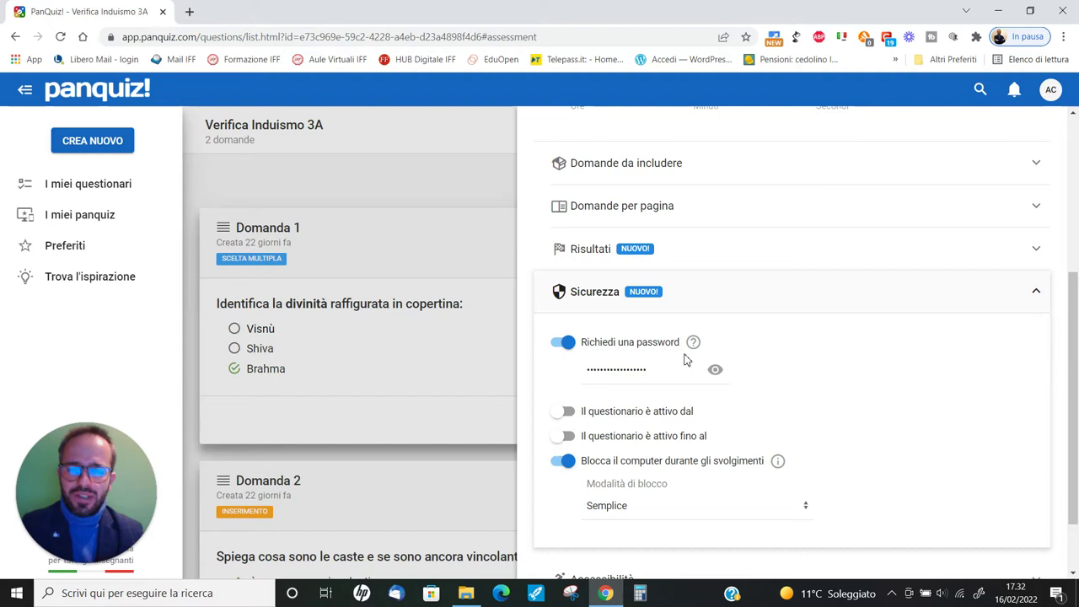
{"action": "left_click", "coordinate": [715, 369]}
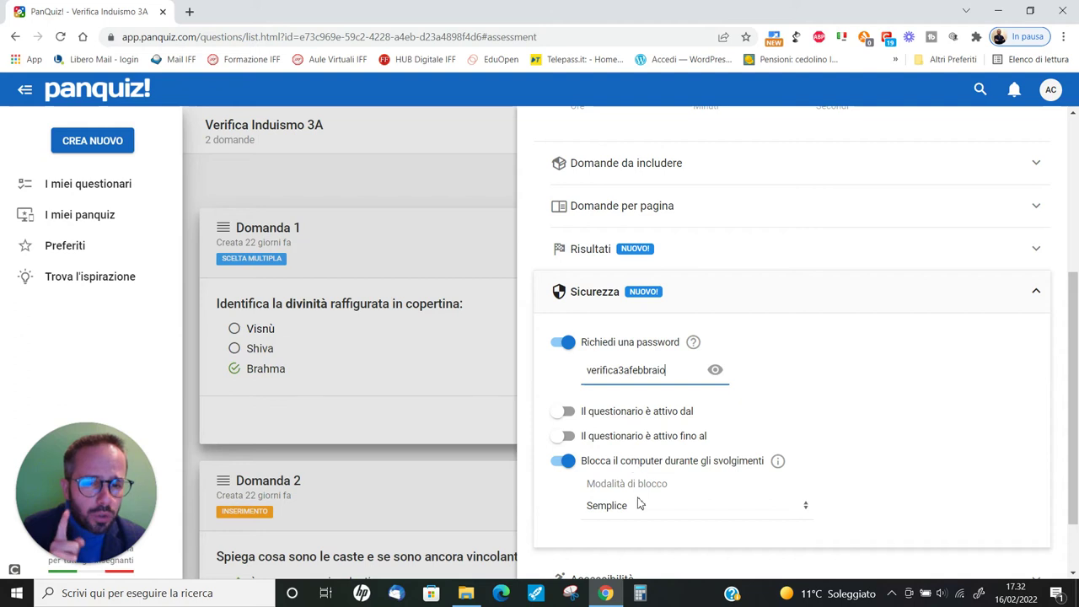
{"action": "scroll", "coordinate": [681, 380], "scroll_direction": "down", "scroll_amount": 1}
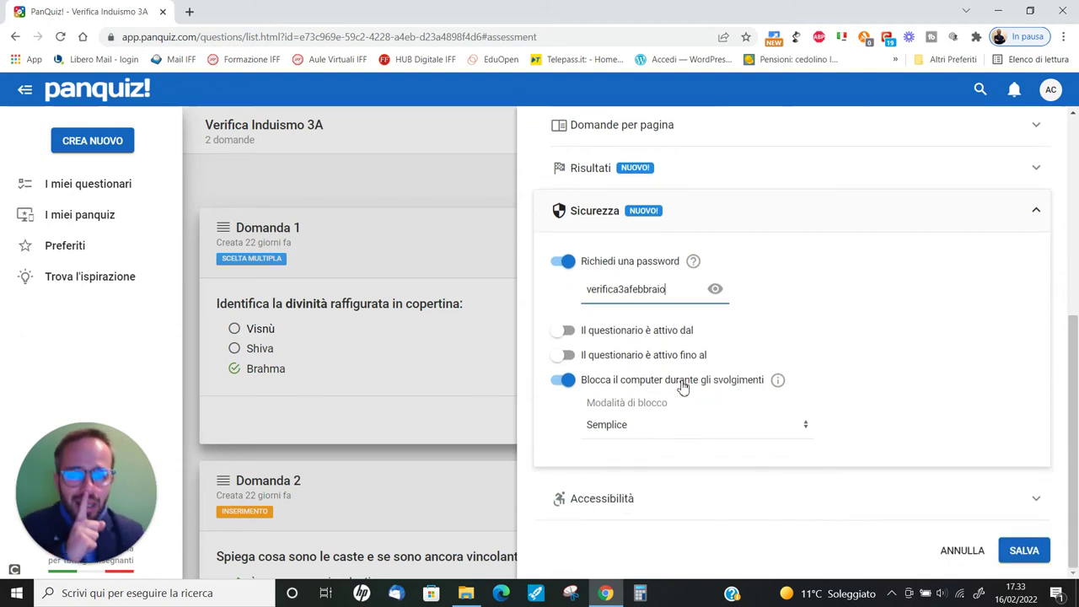
{"action": "left_click", "coordinate": [1030, 556]}
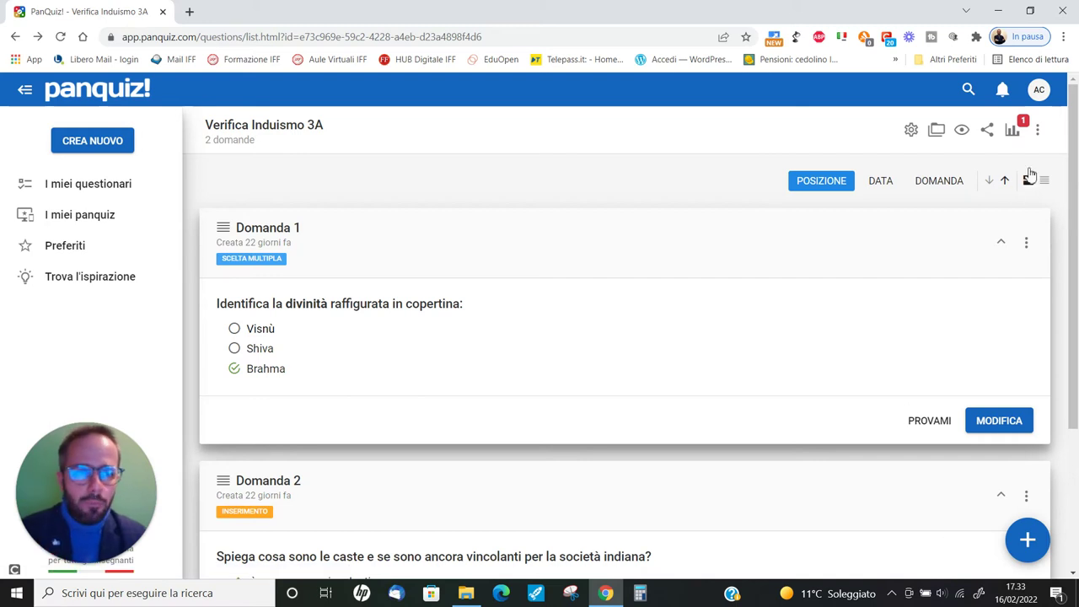
Open a new incognito browser window, and copy the Verifica Induismo 3A share link from the original PanQuiz window
{"action": "left_click", "coordinate": [1066, 37]}
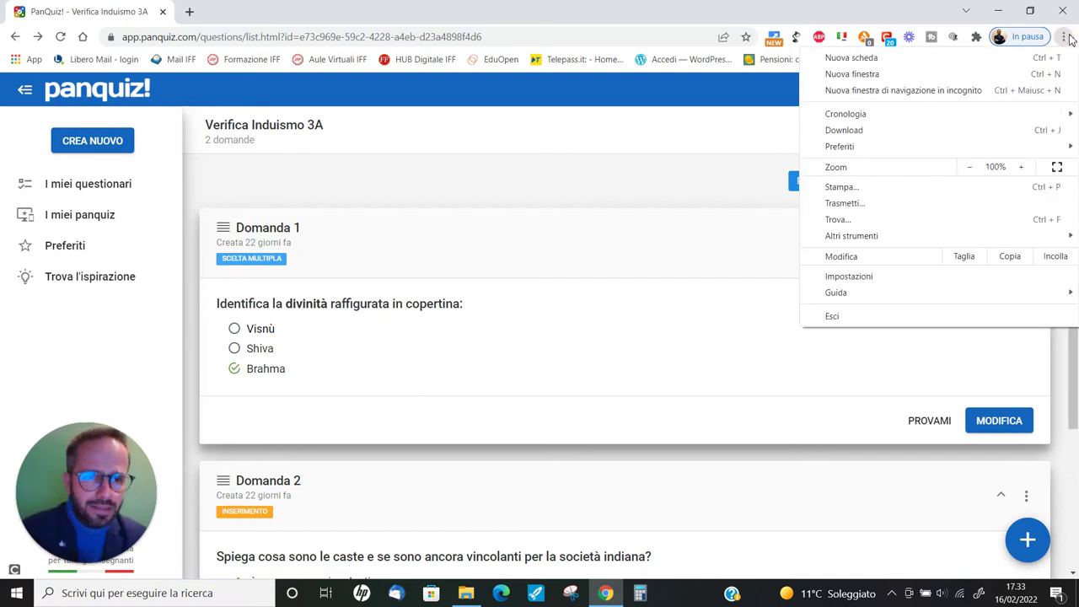
{"action": "left_click", "coordinate": [995, 93]}
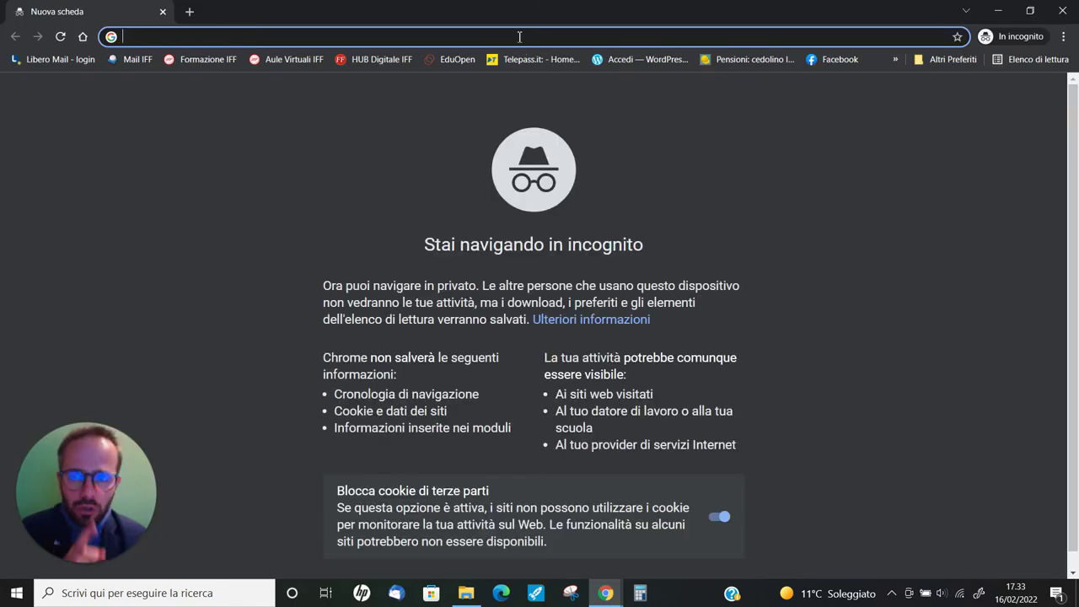
{"action": "left_click", "coordinate": [612, 595]}
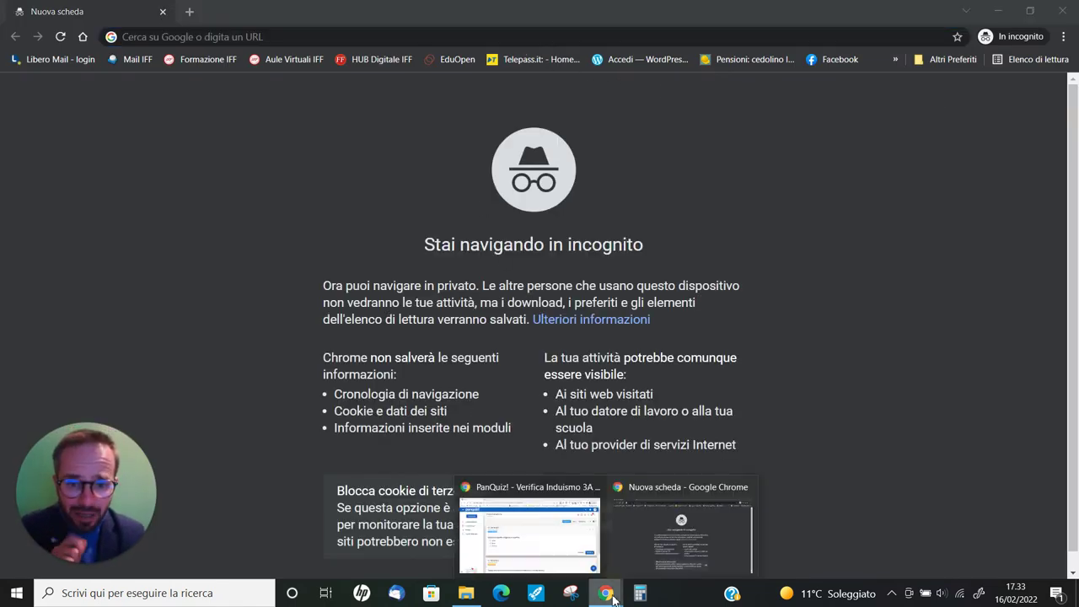
{"action": "left_click", "coordinate": [549, 543]}
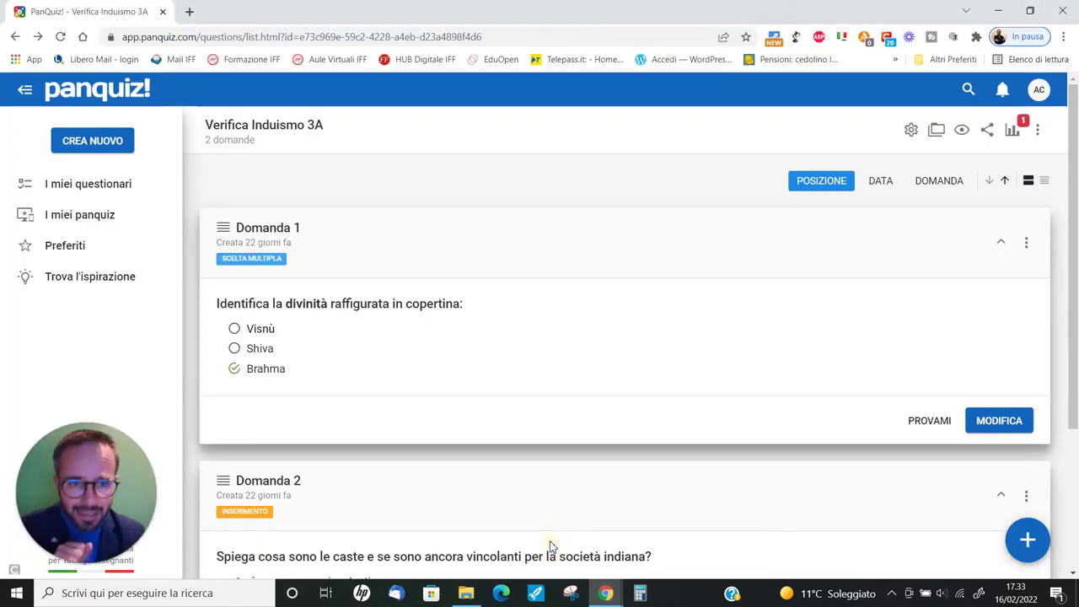
{"action": "left_click", "coordinate": [987, 132]}
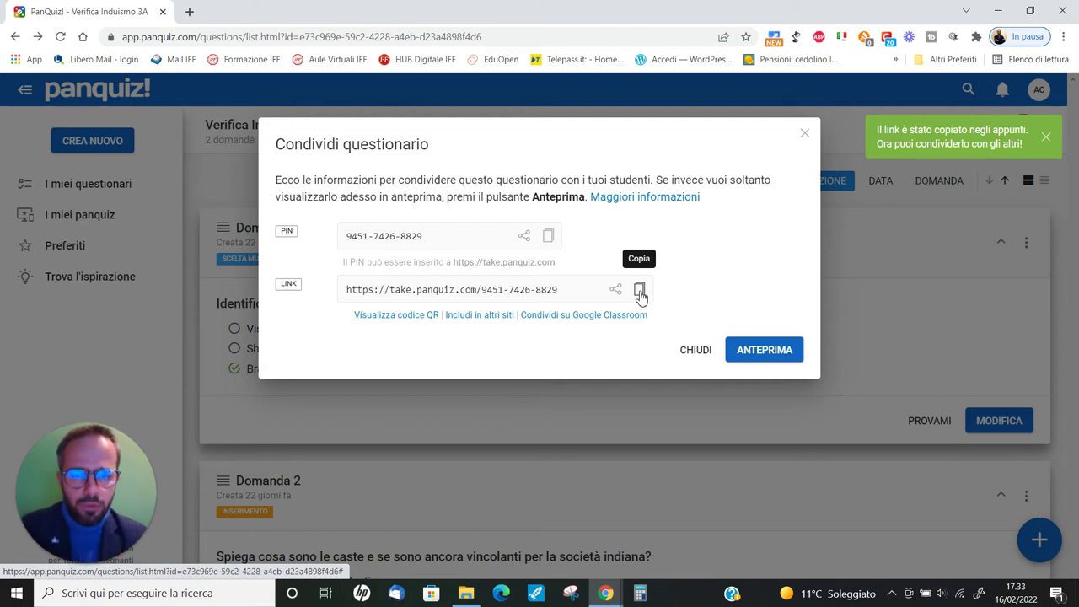
{"action": "left_click", "coordinate": [693, 349]}
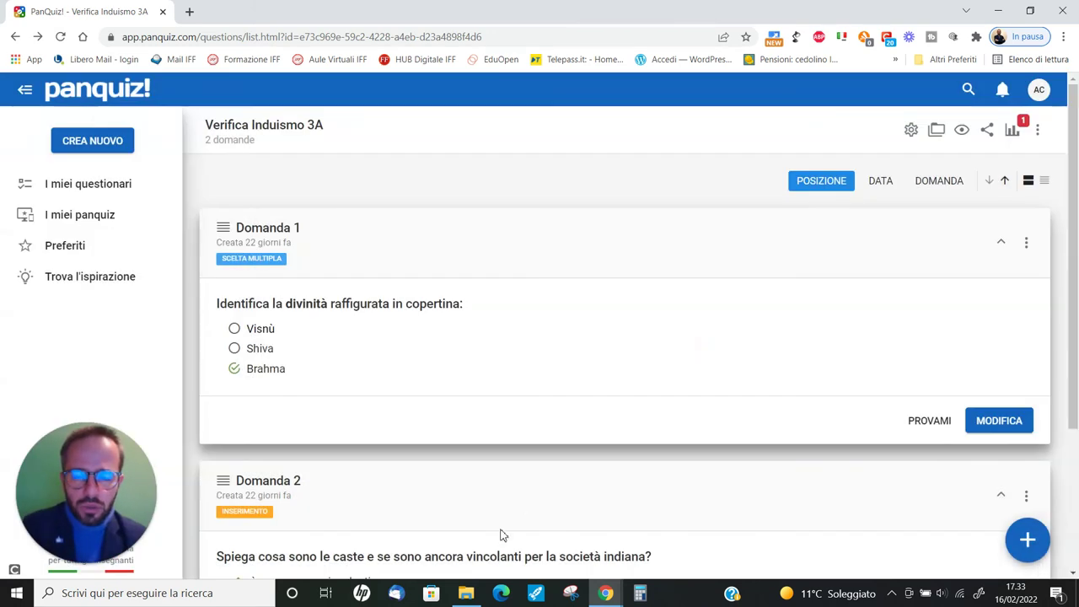
Load the copied questionnaire link in the incognito window
{"action": "mouse_move", "coordinate": [605, 593]}
{"action": "left_click", "coordinate": [658, 556]}
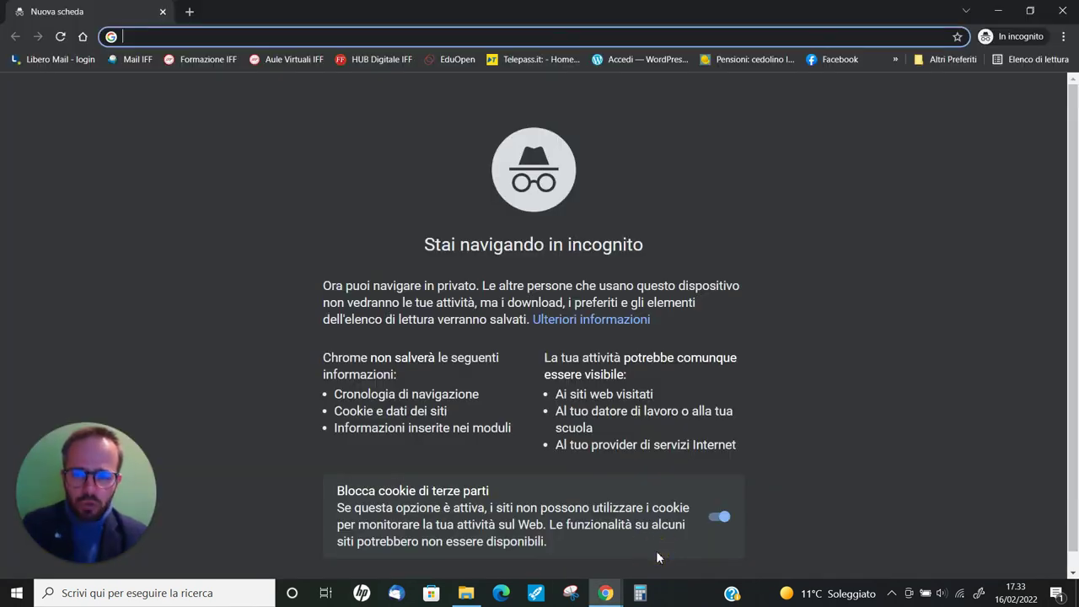
{"action": "right_click", "coordinate": [382, 31]}
{"action": "left_click", "coordinate": [413, 122]}
{"action": "key", "text": "Return"}
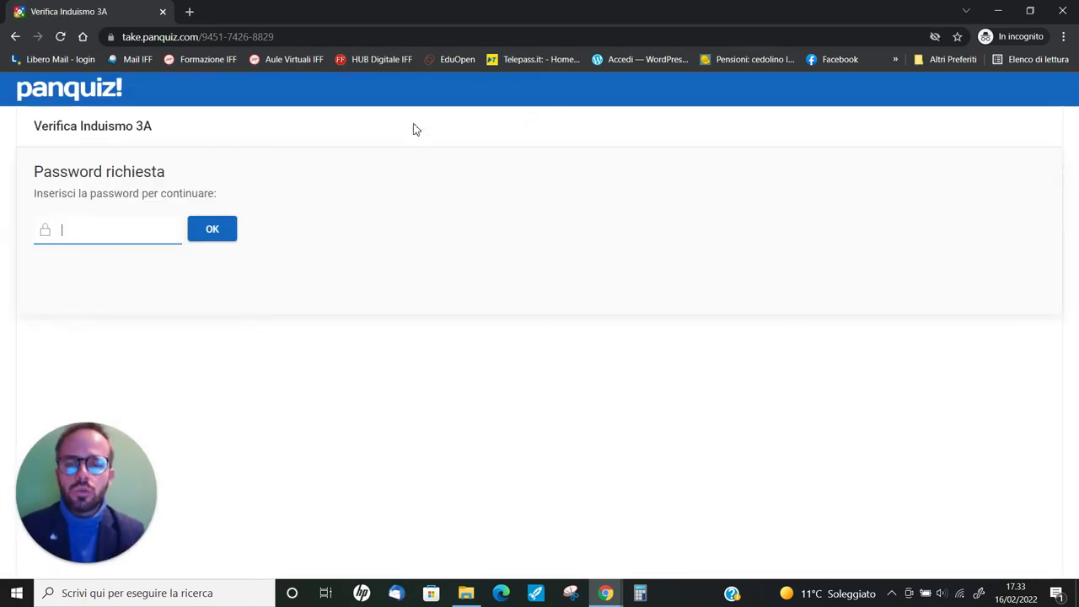
Enter the questionnaire password as a student, then start the Verifica Induismo 3A questionnaire and confirm the start
{"action": "type", "text": "••••••••••••••••••"}
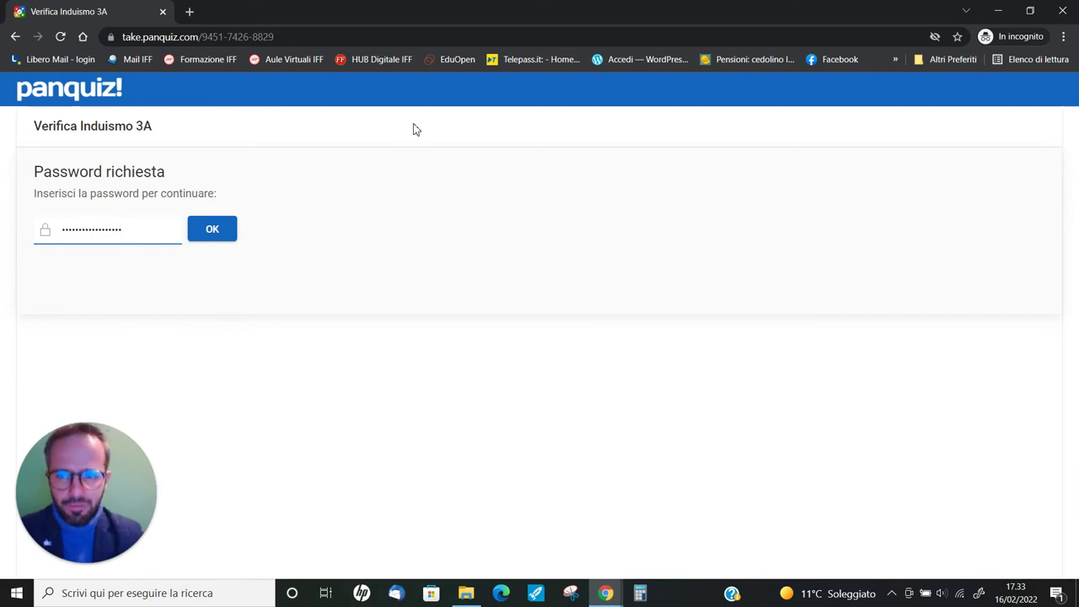
{"action": "left_click", "coordinate": [232, 230]}
{"action": "left_click", "coordinate": [89, 235]}
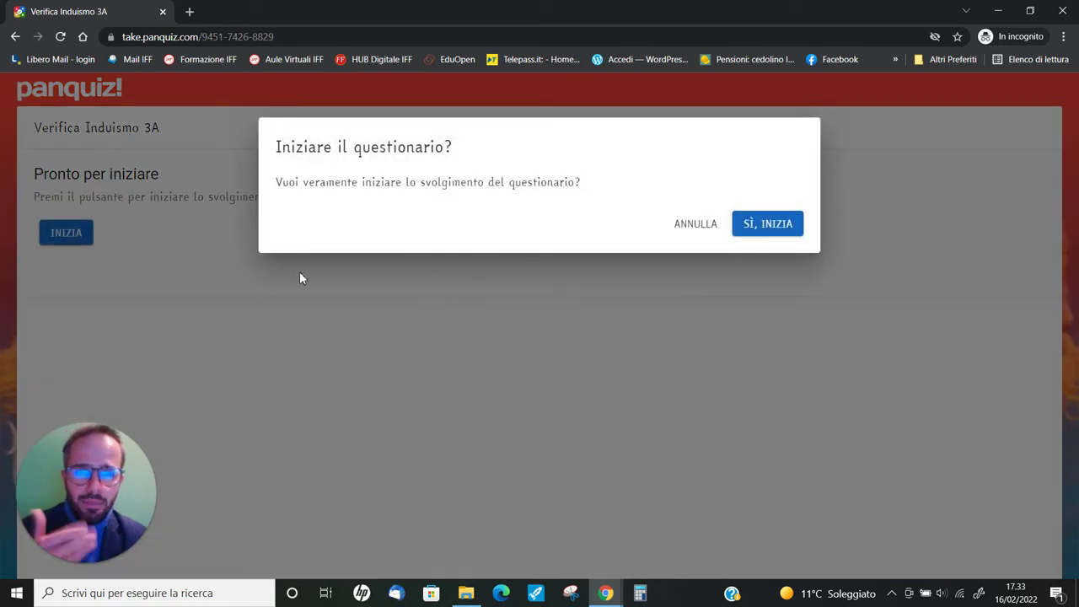
{"action": "left_click", "coordinate": [758, 229]}
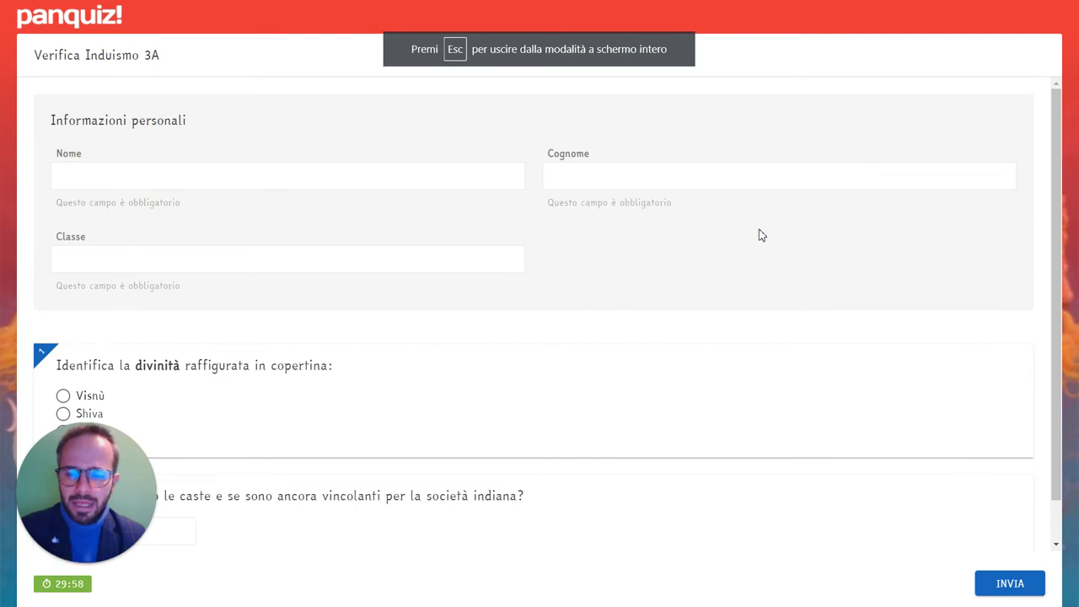
Exit full-screen mode during the questionnaire and activate the Nome field in the personal information
{"action": "key", "text": "Escape"}
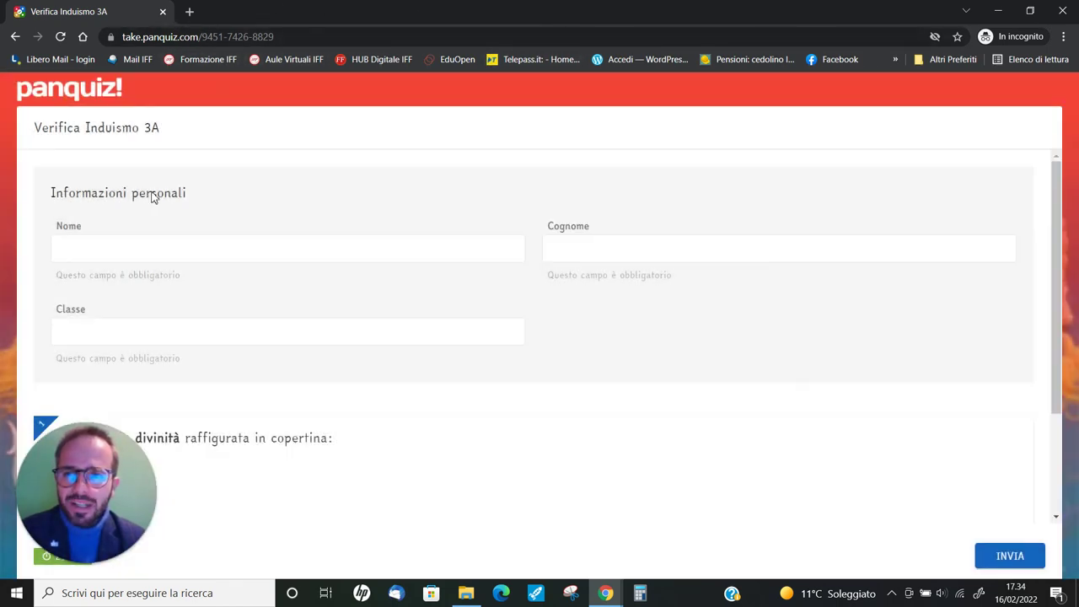
{"action": "left_click", "coordinate": [150, 248]}
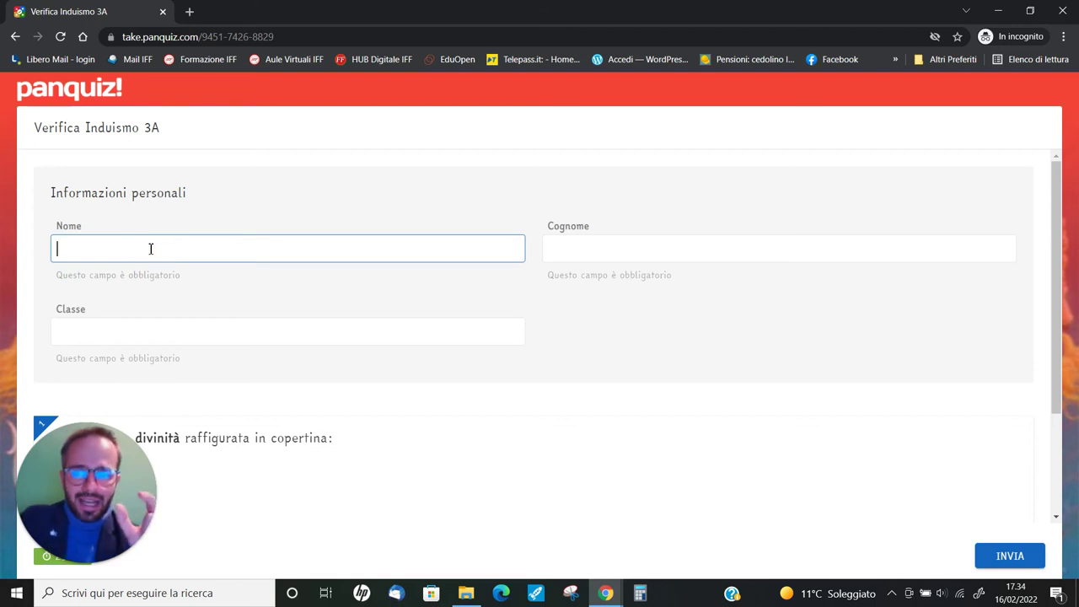